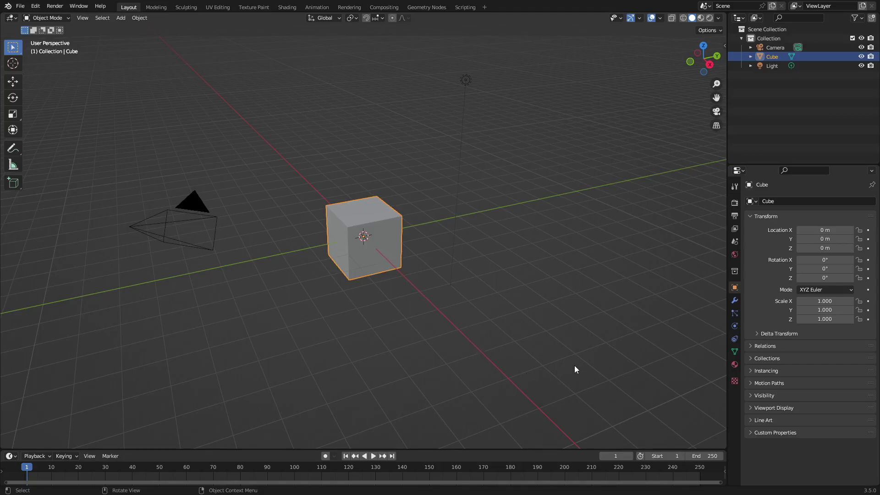
- Delete the default camera, cube and light from the scene
left_click_drag(592, 365, 375, 69, "shift")
left_click_drag(606, 352, 201, 224)
key("Delete")
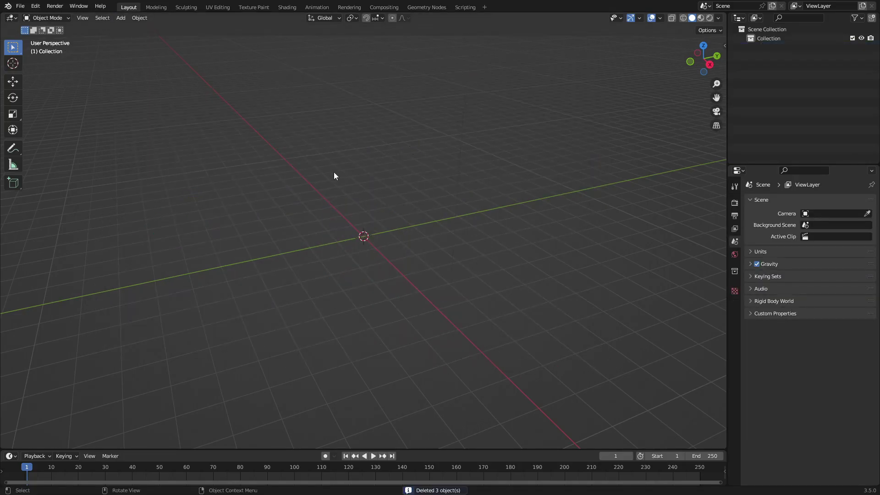
- Add a Bezier curve at the world origin
key("shift+a")
mouse_move(298, 195)
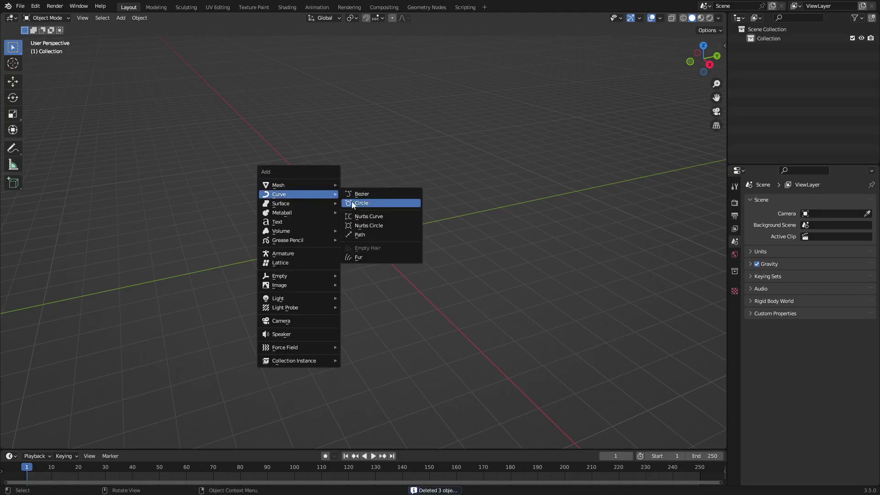
left_click(375, 193)
middle_click_drag(401, 228, 438, 224)
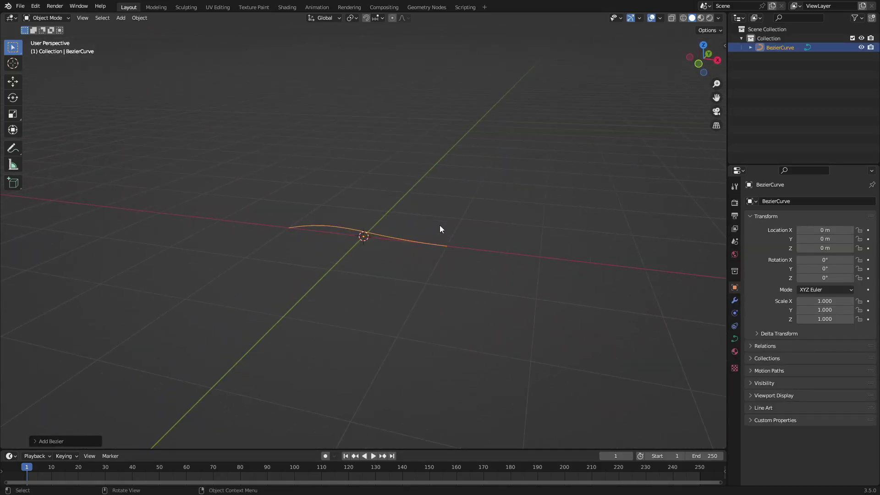
- In Edit Mode, raise the curve's first endpoint well above the grid and move the other endpoint down and outward by about 0.47 m
key("Tab")
left_click(287, 228)
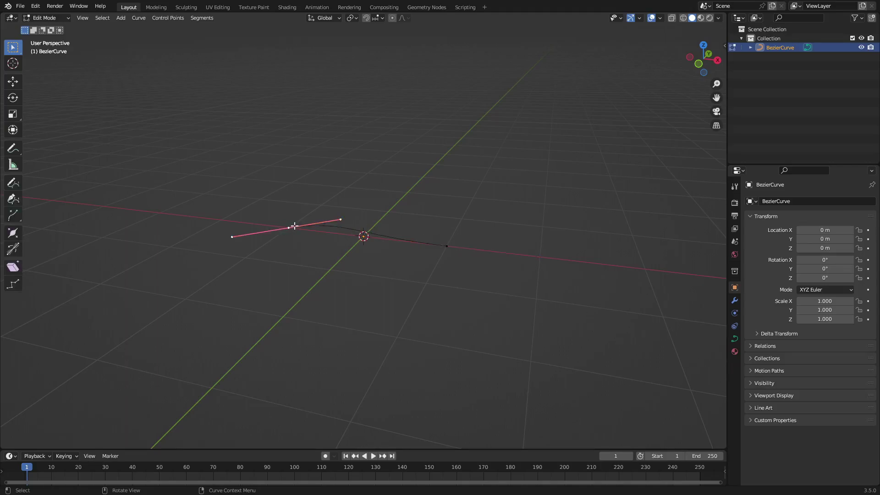
key("g")
left_click(310, 141)
left_click(446, 246)
key("g")
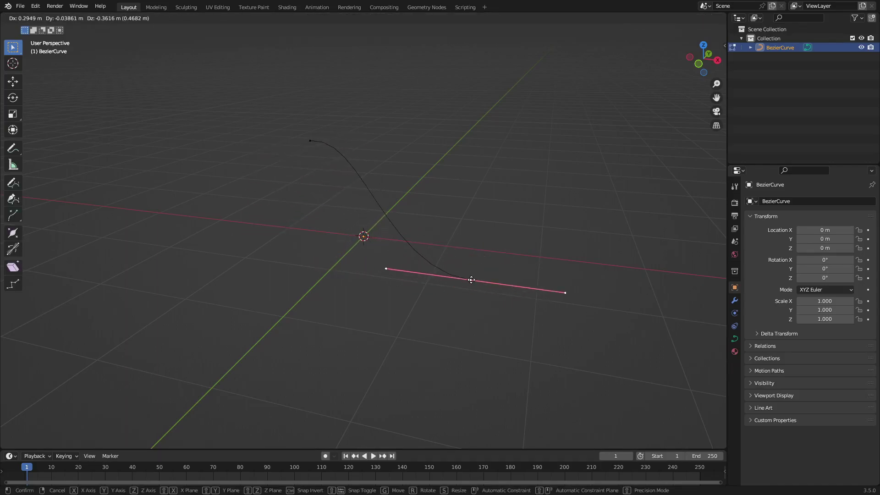
left_click(472, 278)
middle_click_drag(542, 285, 422, 286)
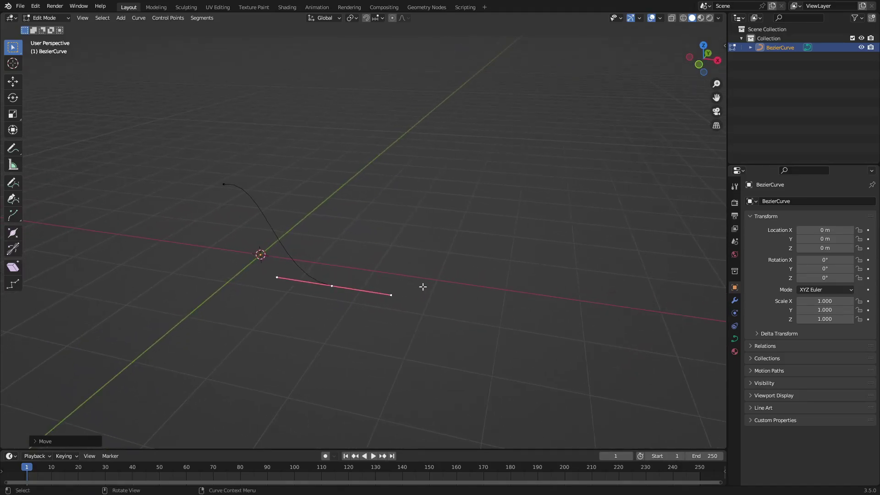
- Move the curve's upper endpoint further up and outward to lengthen the first segment
left_click(223, 184)
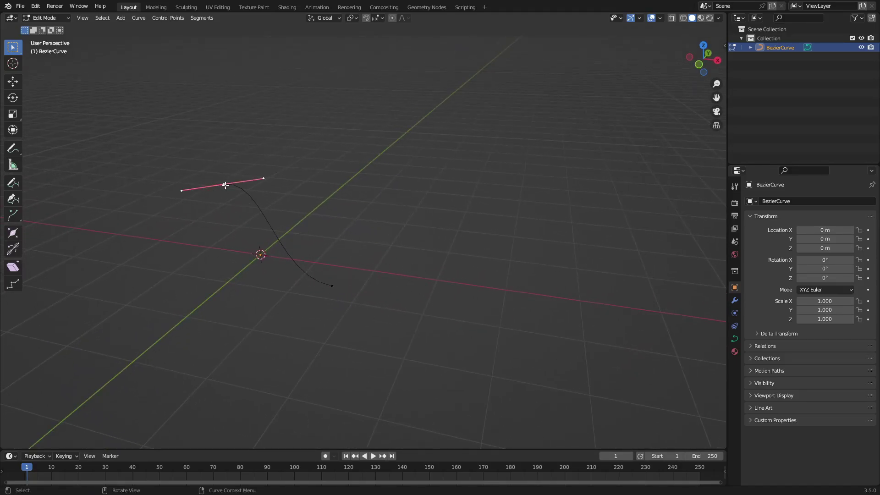
left_click_drag(223, 184, 216, 187)
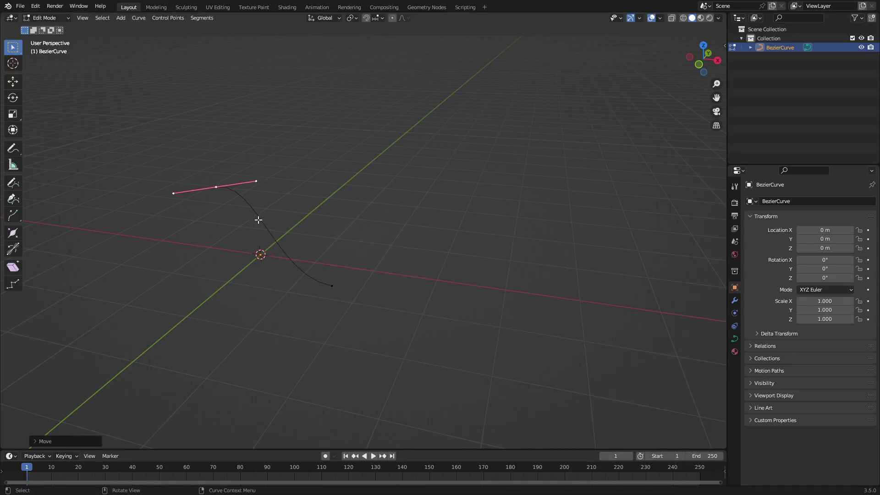
left_click(218, 187)
key("g")
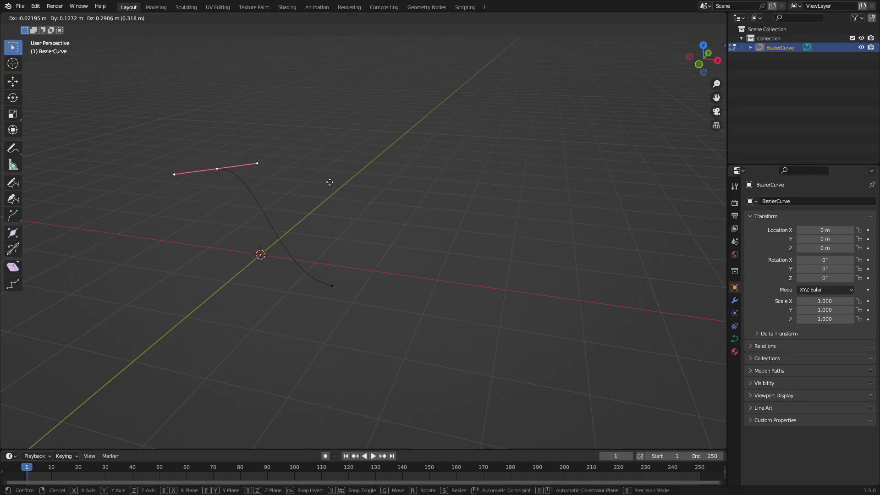
left_click(319, 186)
- Extrude a new point up and away from the curve's lower endpoint and freely rotate its handles with trackball rotation
left_click(332, 286)
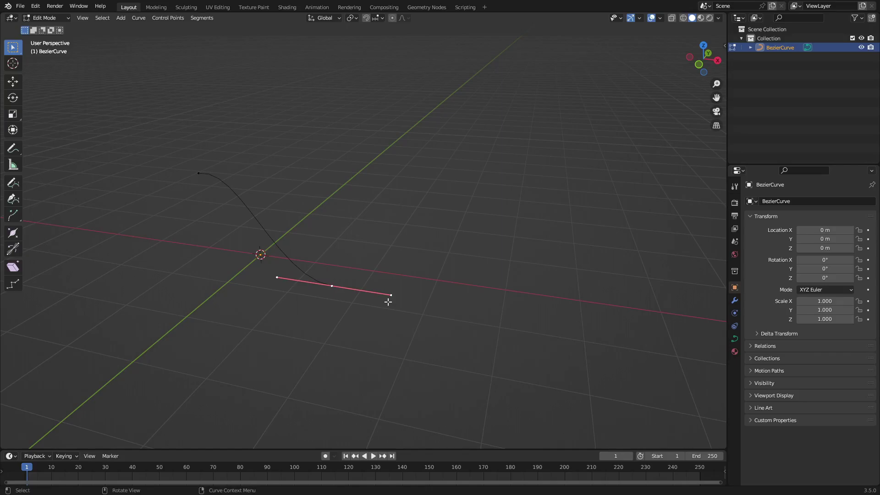
key("e")
left_click(510, 233)
key("r")
key("r")
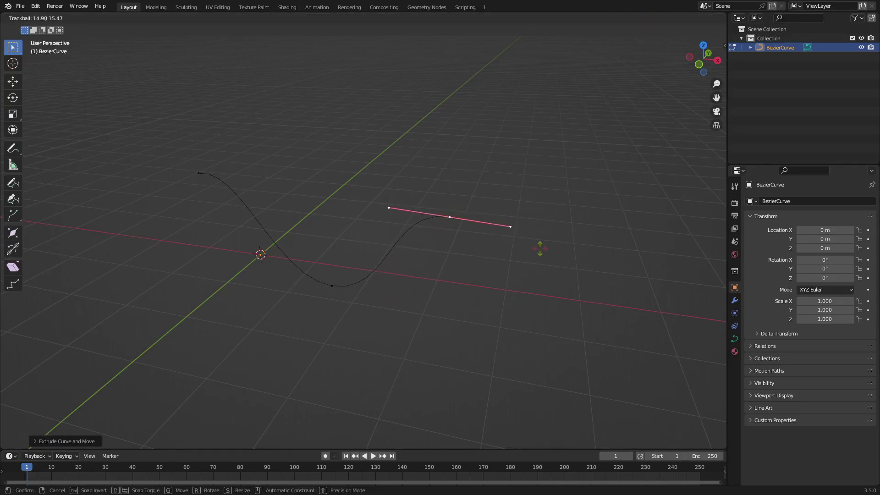
left_click(597, 270)
middle_click_drag(488, 252, 526, 252)
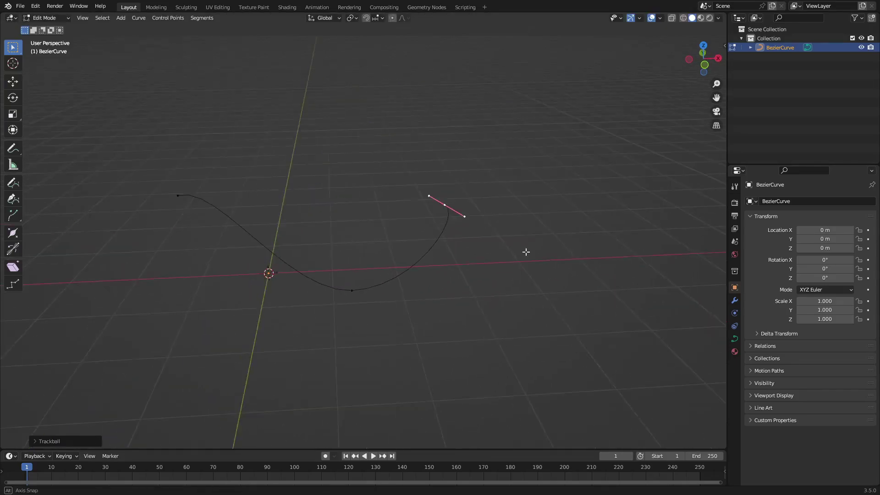
- Extrude another point from the curve's new end, bending back toward the middle, and return to Object Mode
key("g")
left_click(436, 278)
key("Tab")
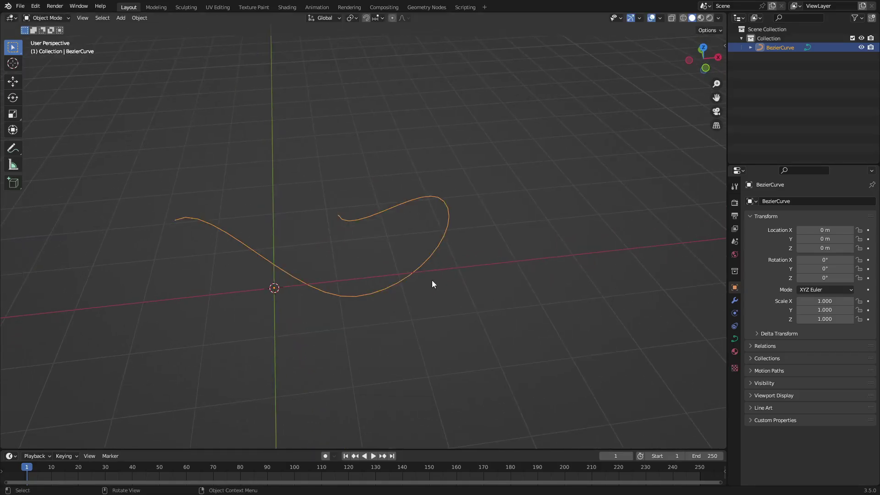
middle_click_drag(432, 280, 397, 277)
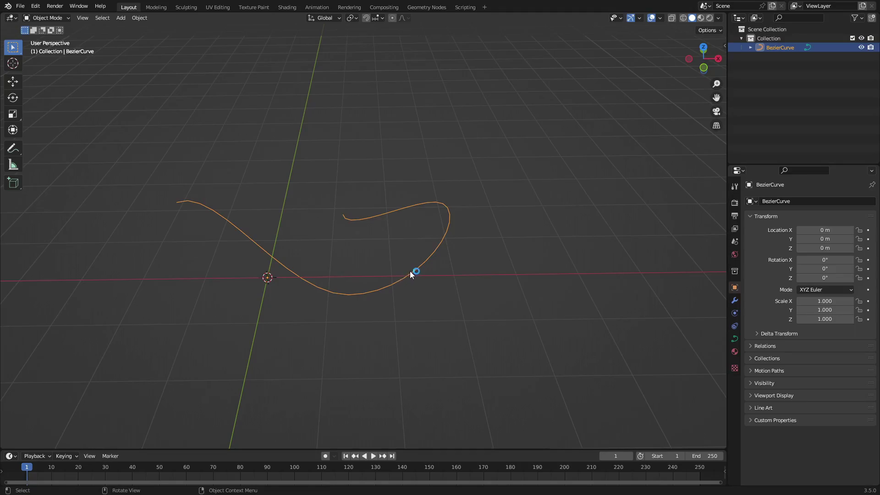
- Open the Geometry settings in the Bezier curve's data properties
left_click(735, 339)
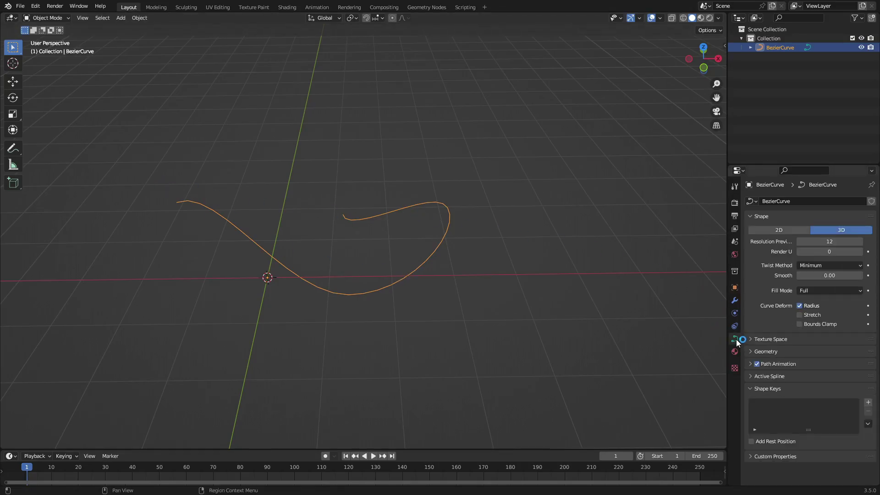
left_click(774, 351)
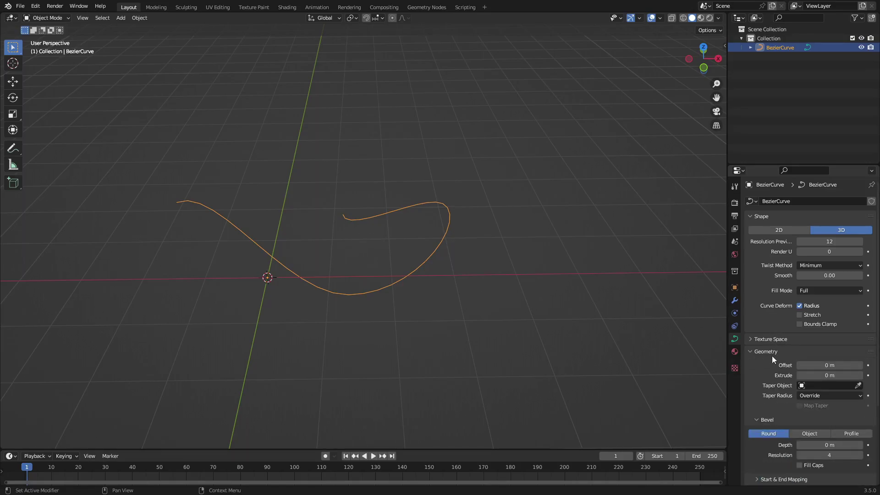
scroll(586, 354, "down", 1)
scroll(768, 347, "down", 1)
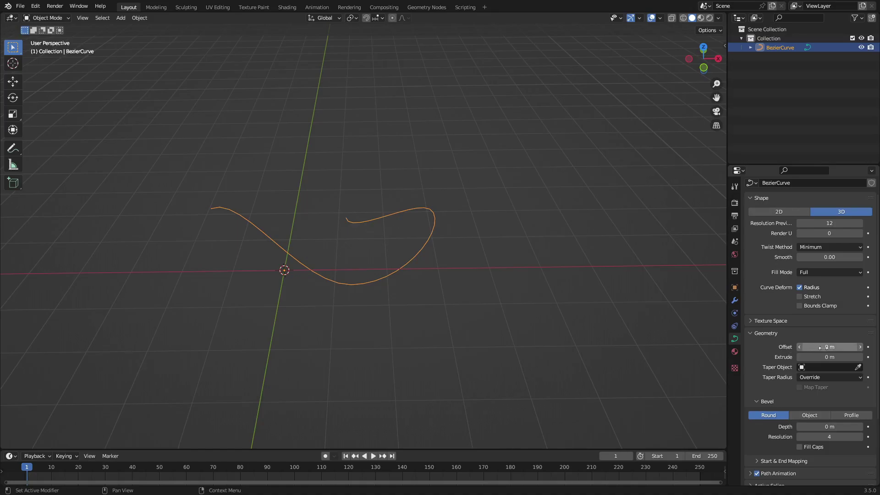
- Try different Extrude values that turn the curve into a flat ribbon, including 0.16 m, and reset Extrude to 0 m
left_click_drag(827, 357, 857, 357)
middle_click_drag(394, 256, 532, 286)
scroll(448, 265, "up", 4)
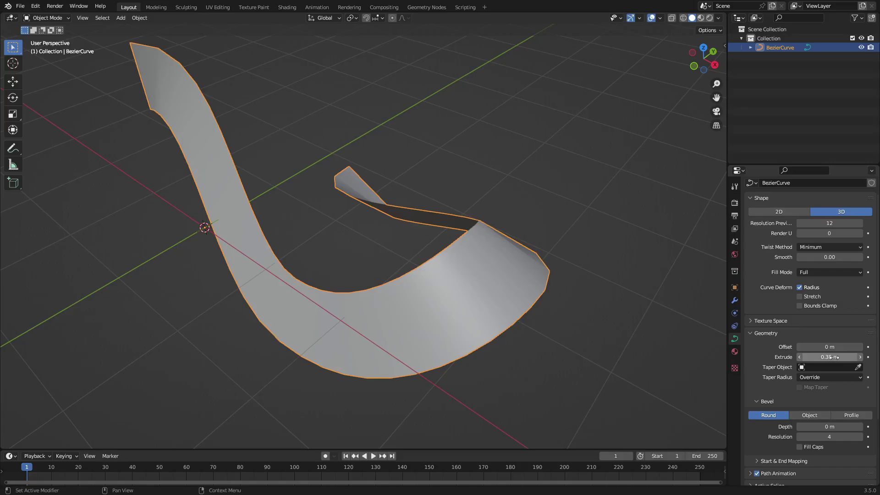
left_click_drag(833, 357, 824, 357)
middle_click_drag(293, 239, 358, 265)
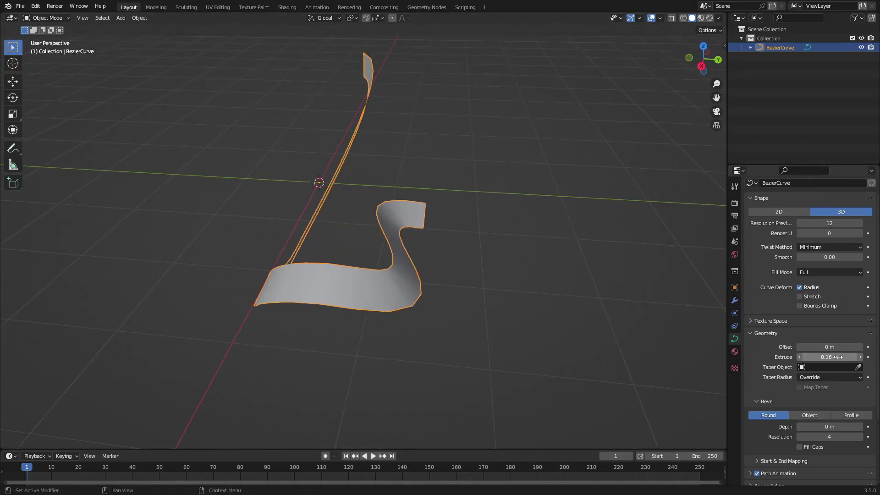
left_click_drag(834, 356, 806, 357)
- Give the curve a round bevel and set its depth to 0.27 m to form a thick tube
scroll(829, 389, "down", 2)
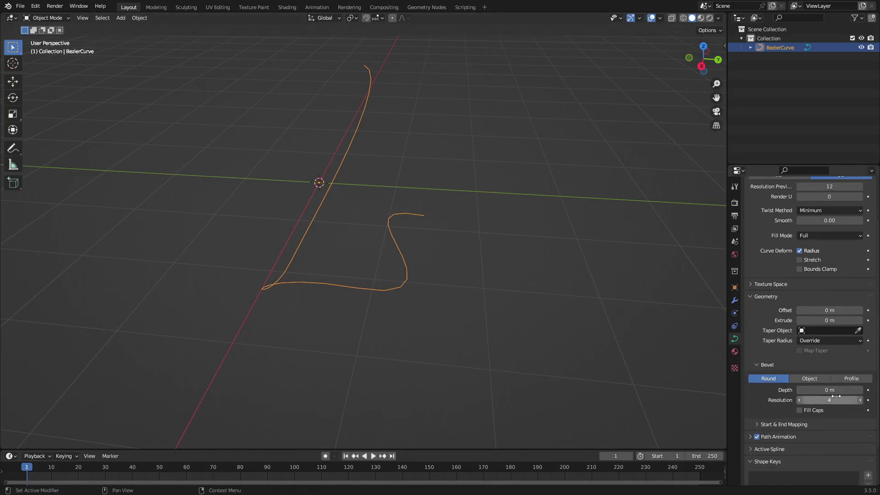
left_click_drag(829, 389, 845, 389)
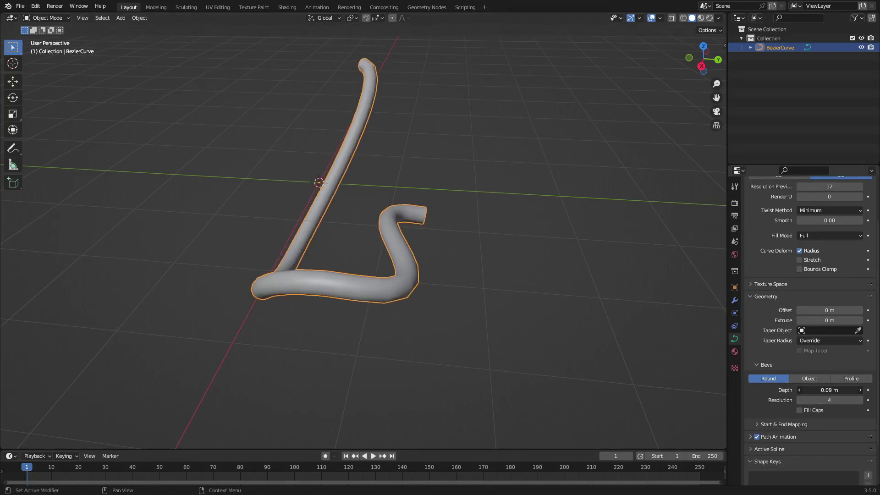
middle_click_drag(680, 359, 496, 263)
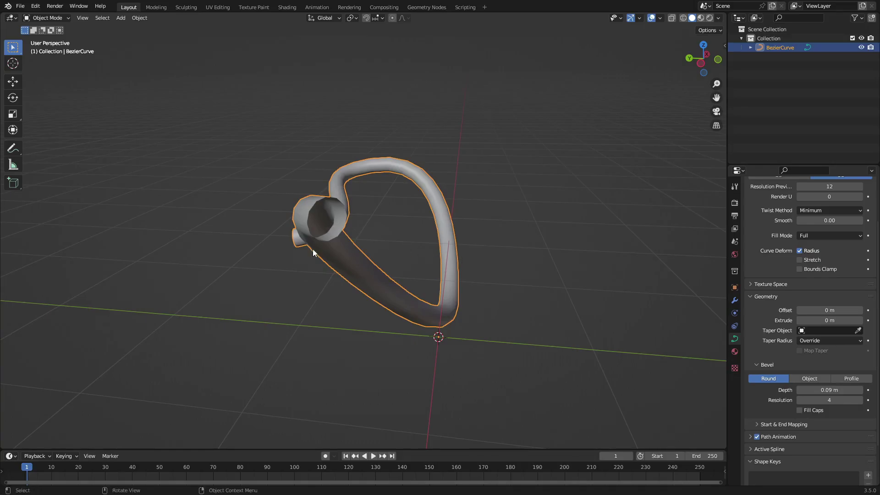
left_click_drag(829, 389, 862, 390)
middle_click_drag(531, 229, 371, 206)
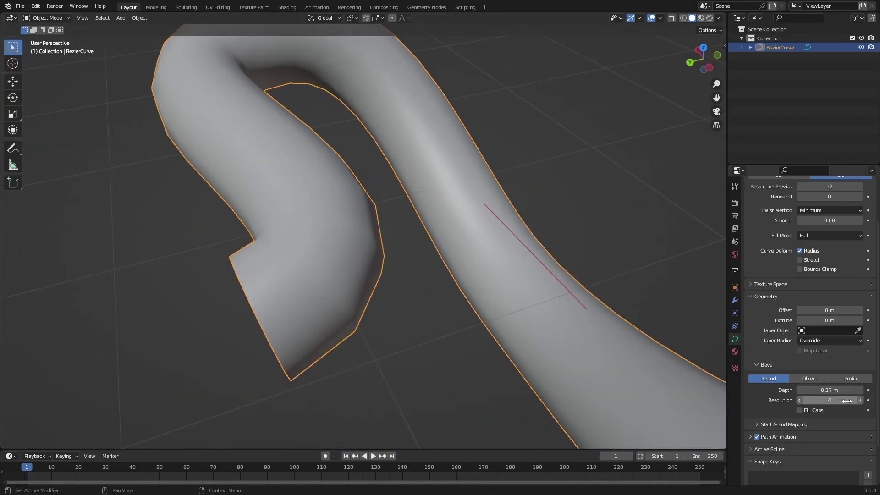
- Raise the tube's bevel resolution to 12
left_click(860, 400)
left_click(860, 400)
left_click(860, 400)
left_click(860, 400)
left_click(860, 400)
left_click(860, 400)
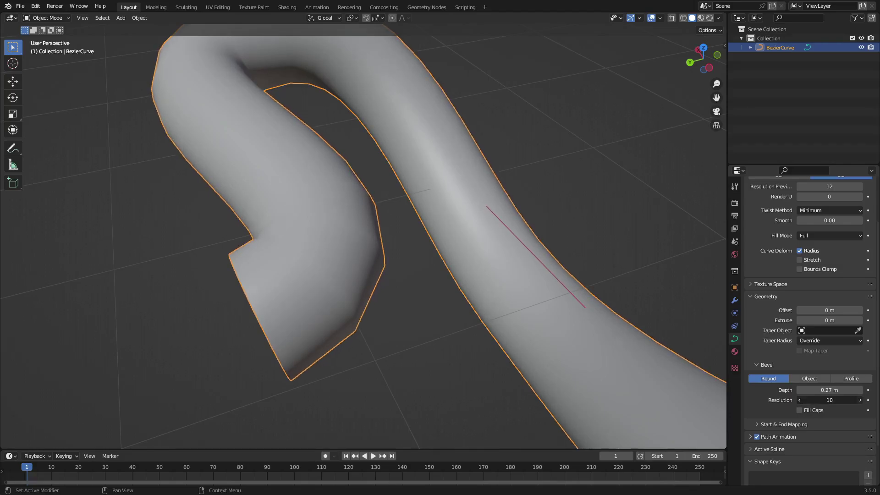
left_click(860, 400)
left_click(860, 400)
middle_click_drag(454, 281, 633, 327)
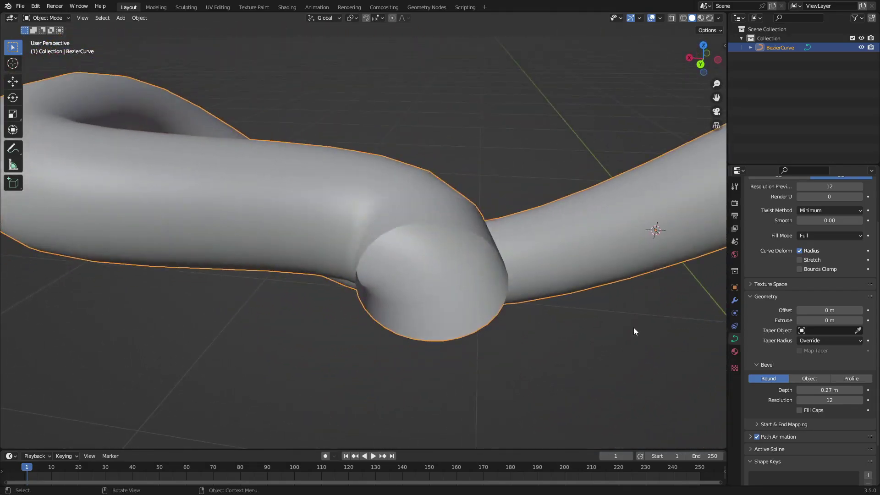
- Try the Fill Caps option on the tube's open ends
left_click(813, 410)
middle_click_drag(548, 309, 485, 316)
scroll(445, 293, "down", 3)
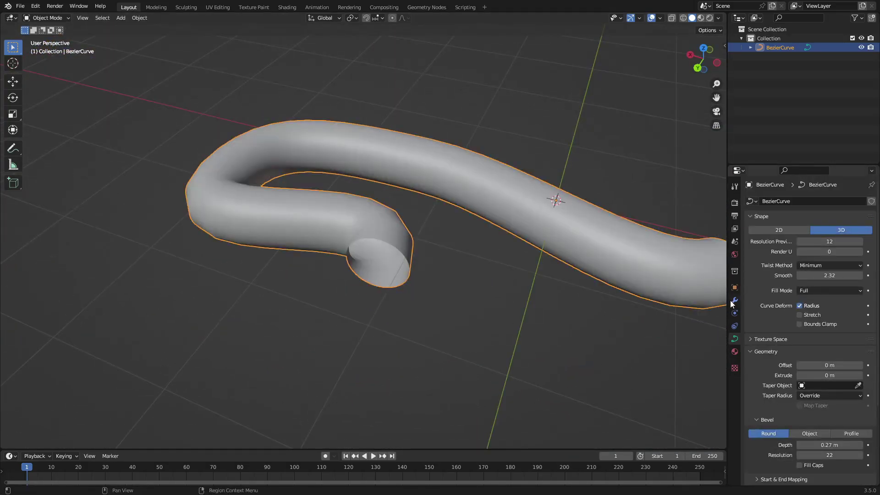
- Add a Subdivision Surface modifier to the curve and set its viewport levels to 2
left_click(733, 301)
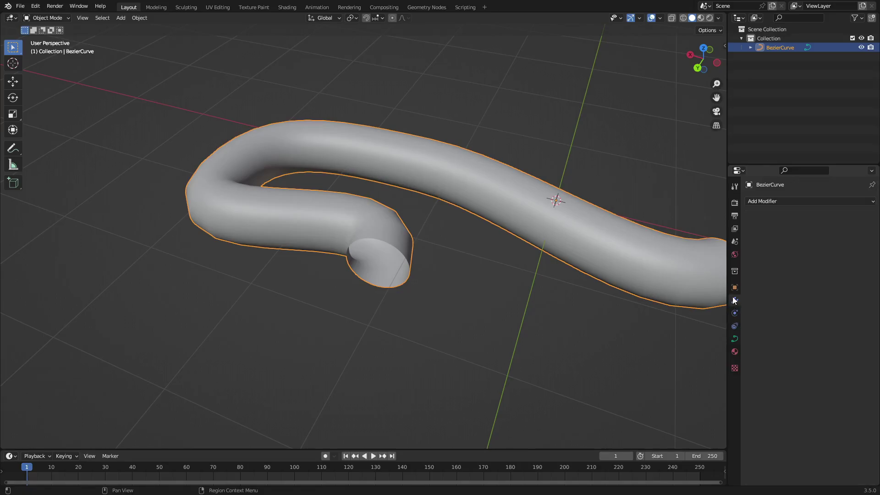
left_click(784, 200)
left_click(730, 328)
scroll(488, 251, "up", 4)
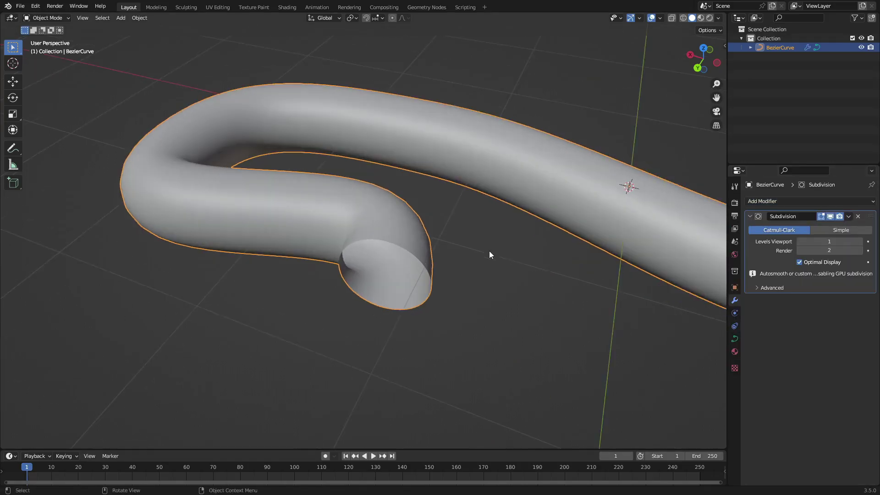
middle_click_drag(489, 251, 462, 249)
left_click(859, 242)
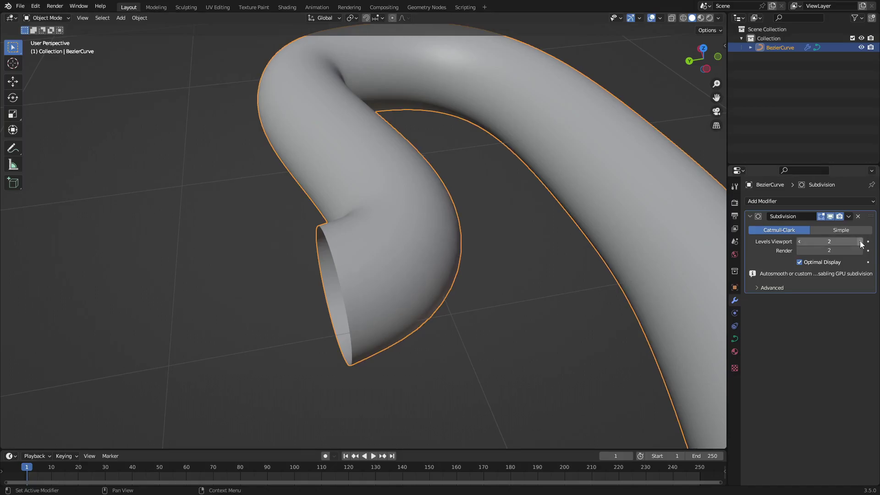
scroll(457, 316, "down", 4)
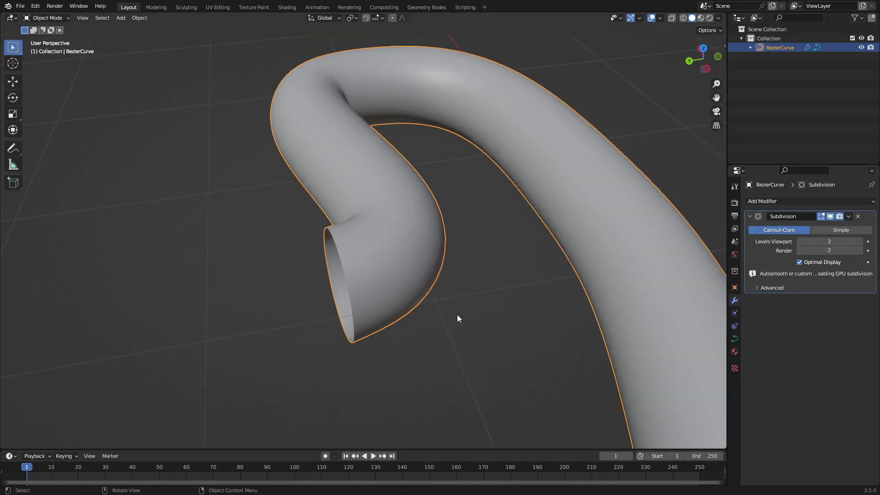
middle_click_drag(460, 319, 517, 324)
- Set the curve's bevel resolution to 16
left_click(734, 338)
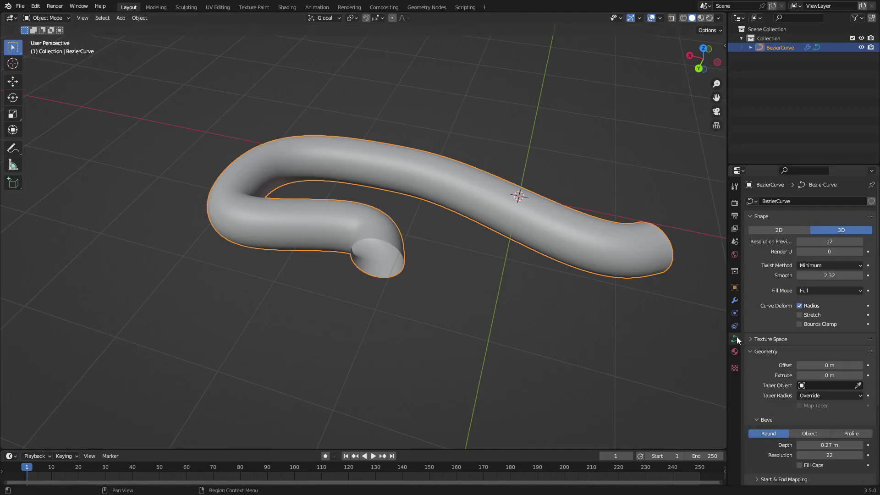
middle_click_drag(623, 311, 492, 271)
scroll(775, 380, "down", 3)
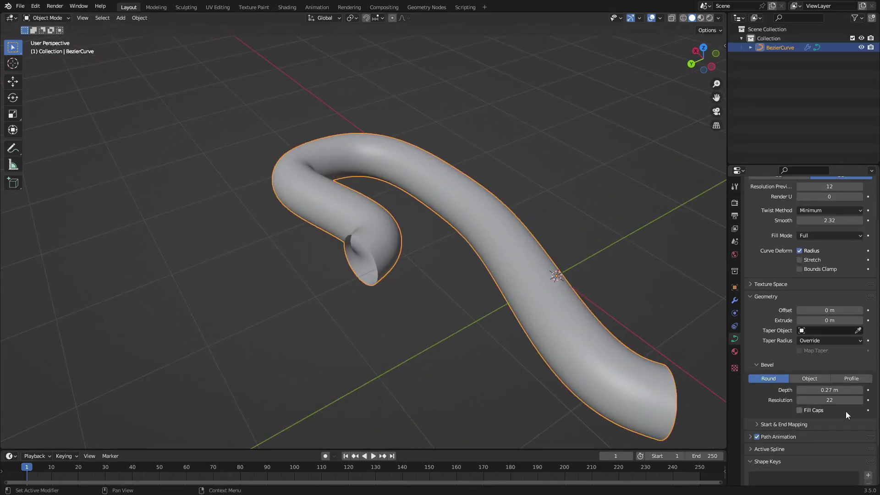
double_click(831, 400)
type("16")
key("Return")
scroll(472, 306, "up", 2)
middle_click_drag(472, 306, 622, 368)
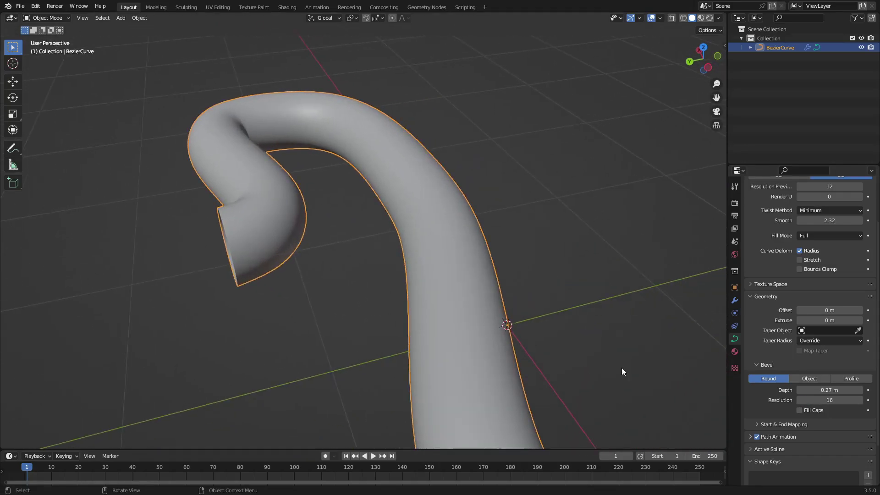
- Turn on Fill Caps to close the tube's ends and put the curve into Edit Mode
scroll(762, 388, "down", 3)
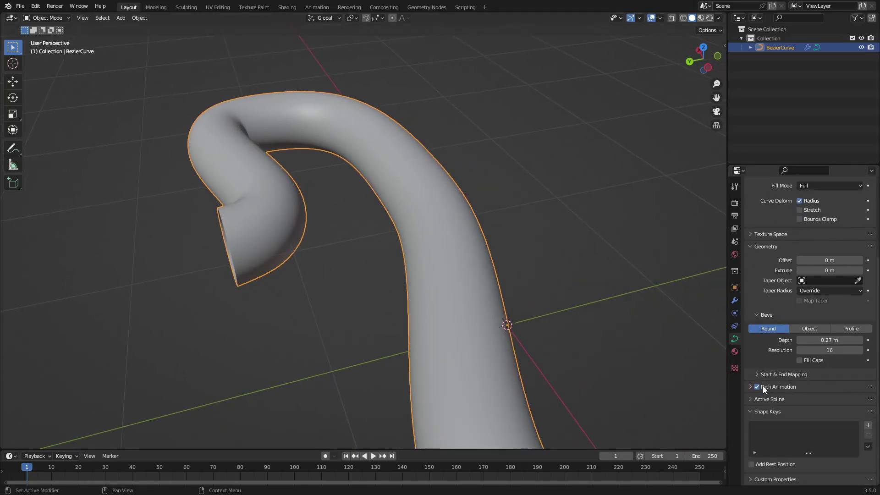
left_click(799, 360)
middle_click_drag(595, 371, 427, 322)
key("Tab")
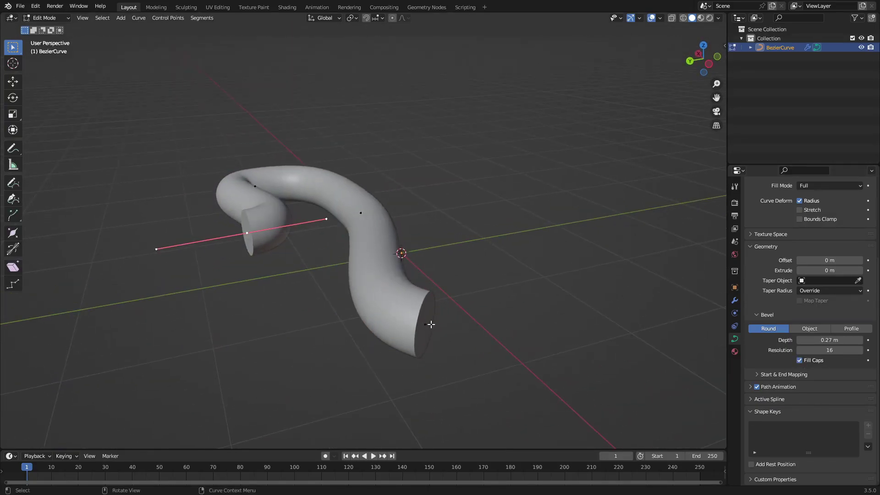
- Extrude two new control points from the tube's near end, then rotate and reposition the last one and return to Object Mode
key("e")
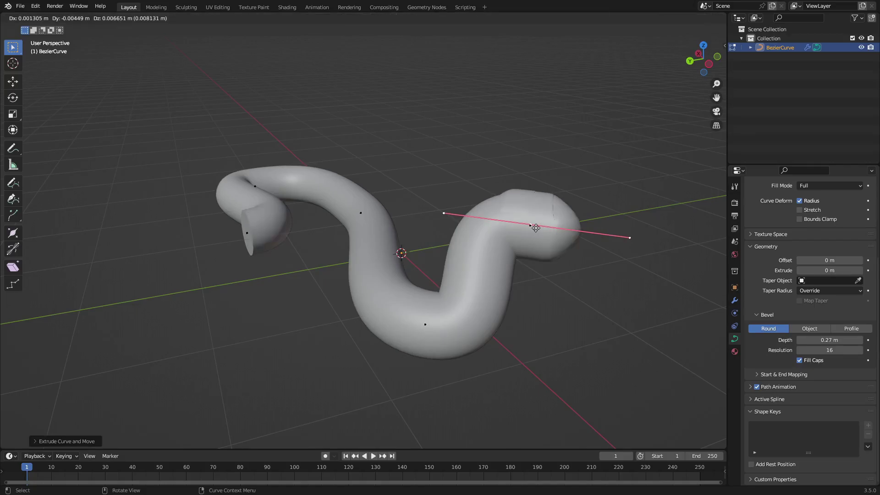
left_click(623, 172)
key("r")
key("r")
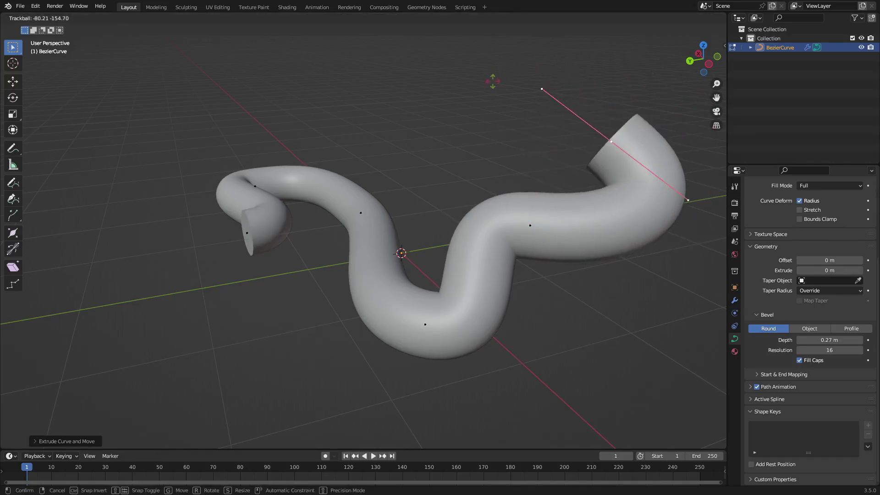
left_click(563, 107)
key("g")
left_click(561, 104)
key("Tab")
scroll(540, 241, "down", 4)
middle_click_drag(561, 104, 600, 250)
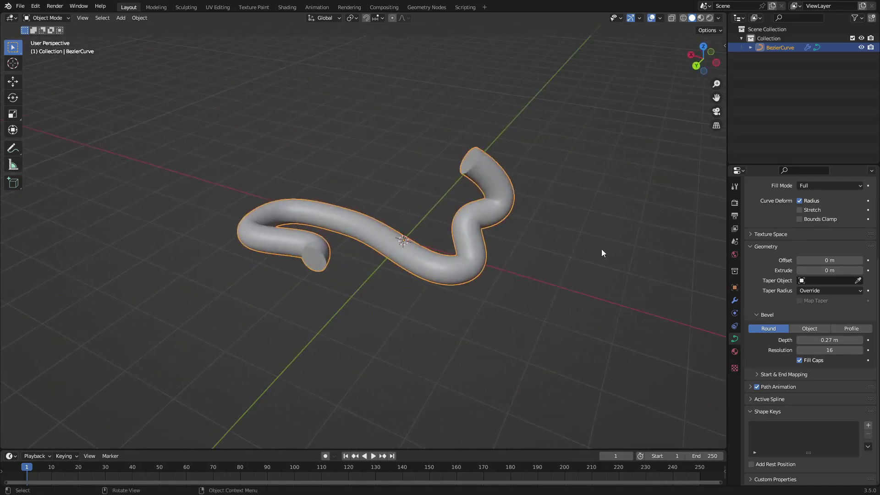
- Reduce the curve's bevel depth to 0.01 m to thin the tube into a wire
left_click_drag(829, 340, 788, 340)
left_click(567, 295)
scroll(567, 295, "up", 2)
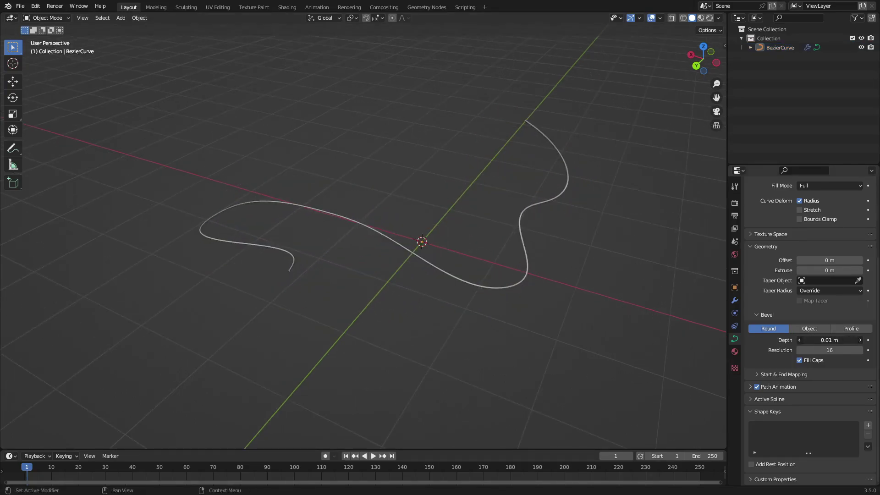
middle_click_drag(561, 307, 577, 298)
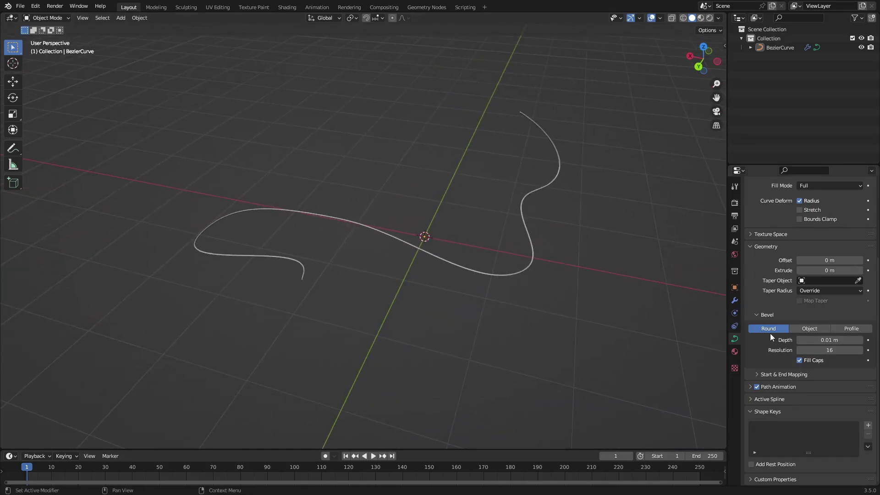
mouse_move(829, 340)
left_mouse_down()
mouse_move(840, 340)
mouse_move(829, 340)
left_mouse_up()
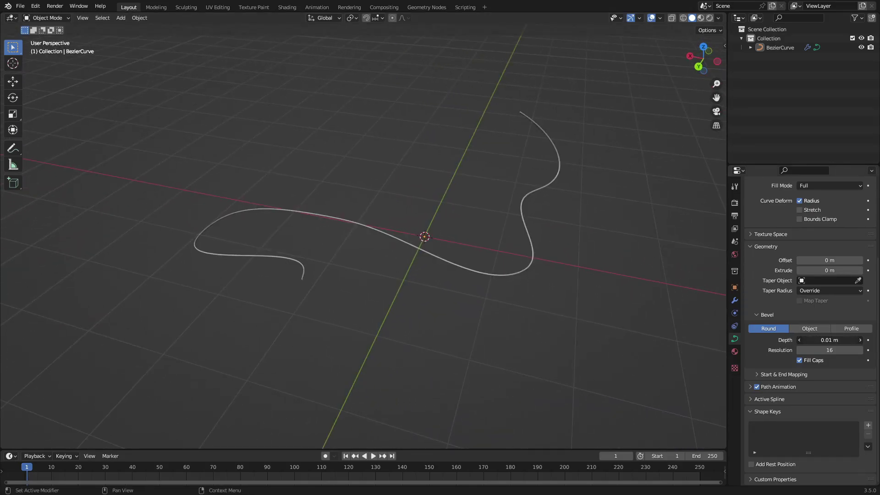
mouse_move(573, 307)
middle_mouse_down()
mouse_move(536, 312)
mouse_move(570, 310)
middle_mouse_up()
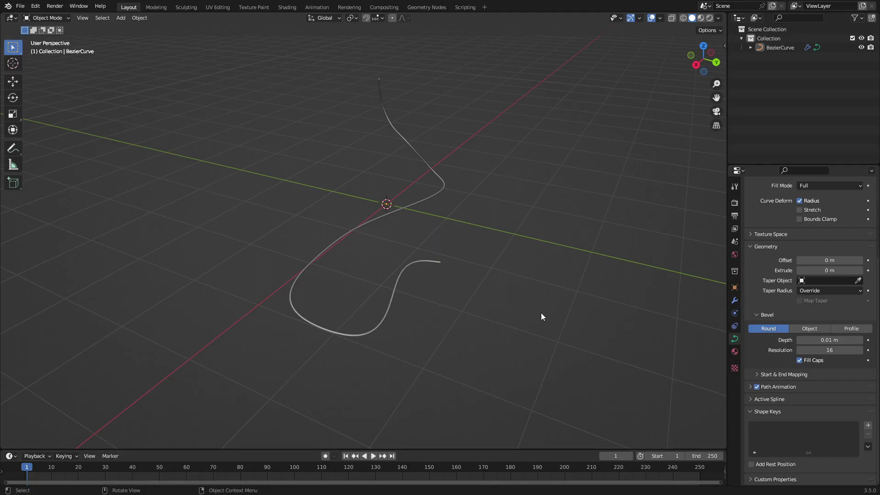
- Convert the thin Bezier curve to a mesh
middle_click_drag(488, 237, 463, 259)
left_click(427, 259)
key("Tab")
key("Tab")
right_click(467, 220)
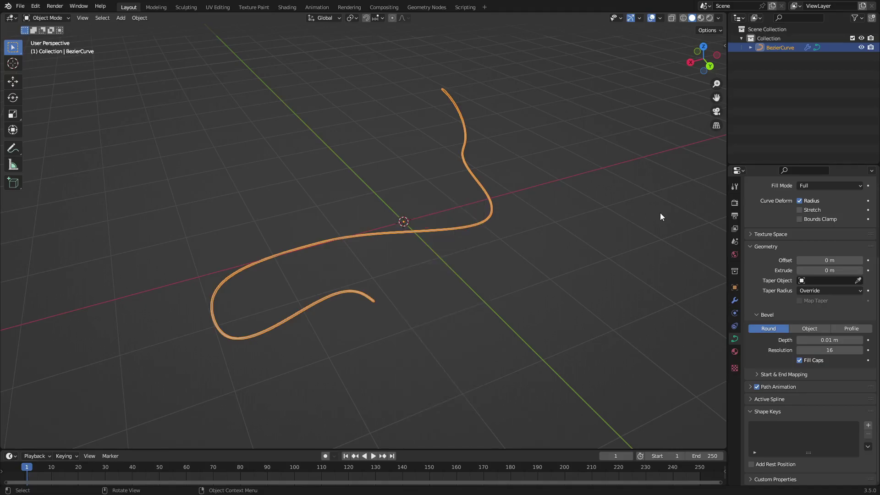
left_click(139, 18)
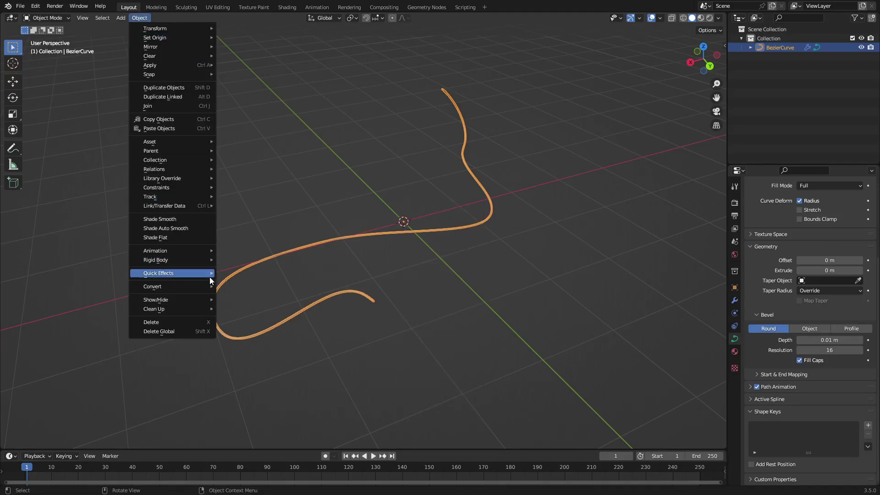
mouse_move(183, 287)
left_click(260, 296)
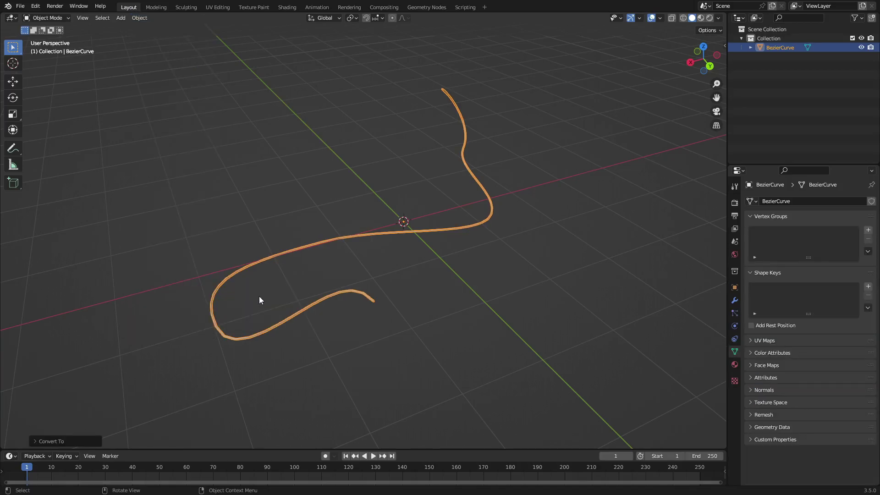
- Try moving a single vertex of the converted mesh in Edit Mode
key("Tab")
scroll(393, 261, "up", 10)
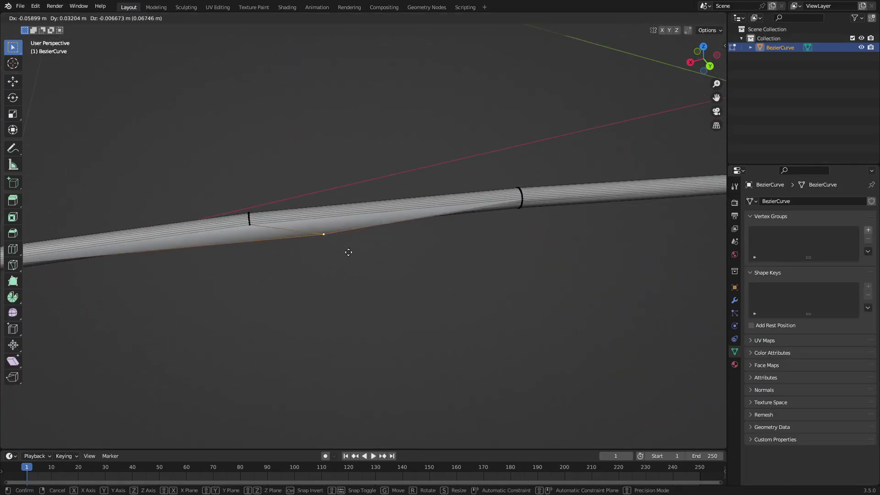
key("Tab")
scroll(372, 297, "down", 10)
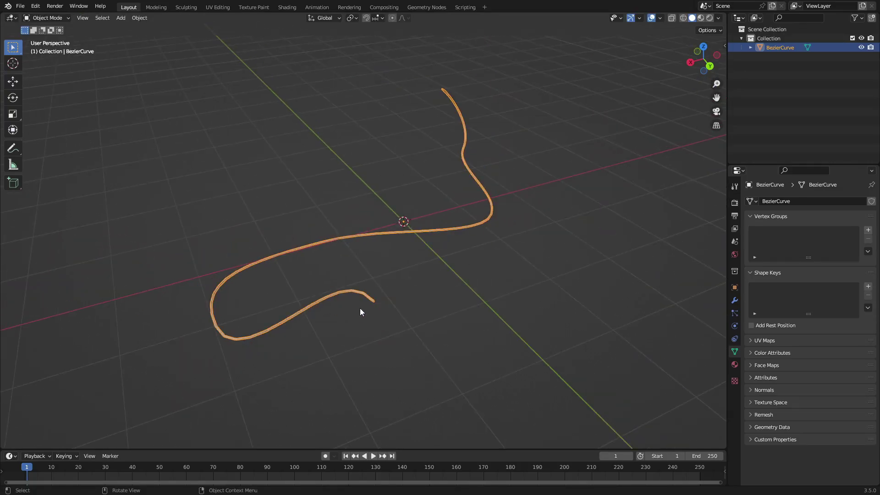
- Add a Subdivision Surface modifier to the converted mesh, set its viewport levels to 3, and check the mesh in Edit Mode
left_click(380, 309)
middle_click_drag(380, 310, 443, 223)
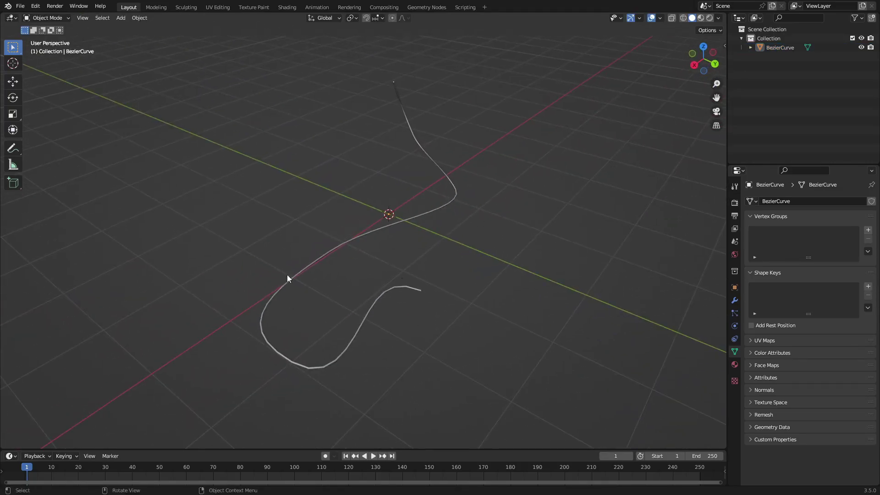
middle_click_drag(287, 274, 386, 341)
left_click(735, 300)
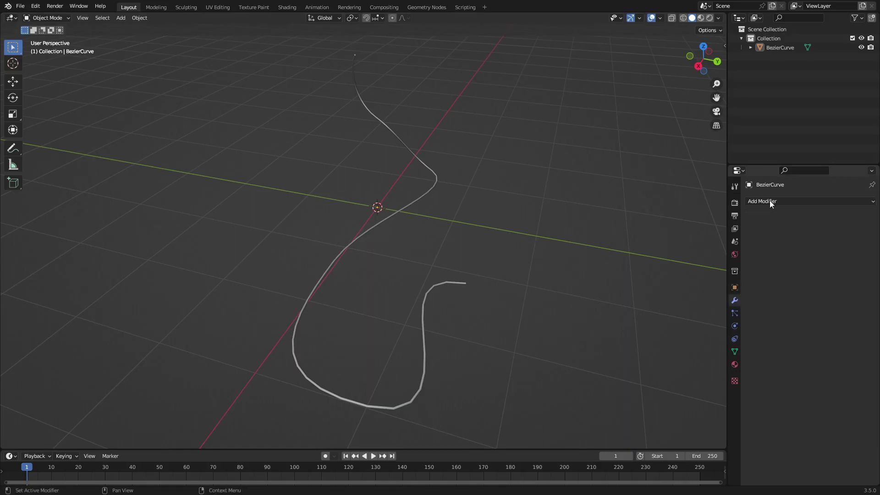
left_click(771, 202)
left_click(655, 366)
middle_click_drag(485, 382, 527, 312)
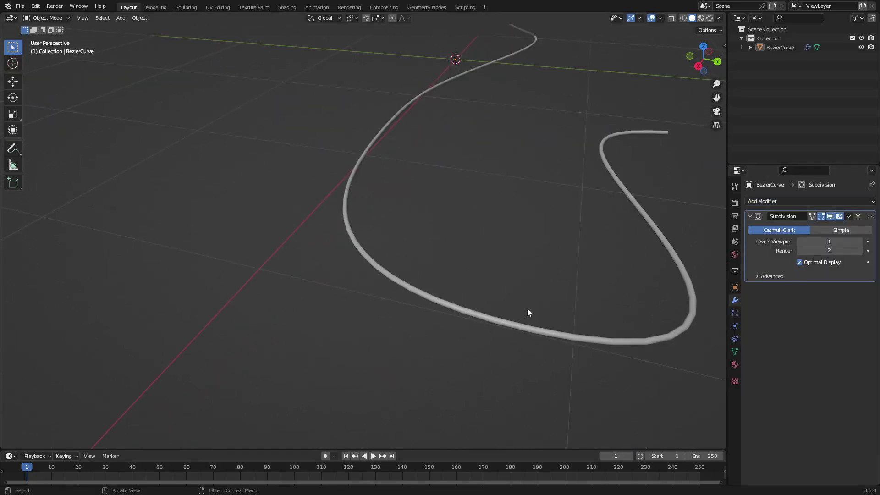
left_click(859, 241)
middle_click_drag(550, 280, 446, 282)
left_click(859, 241)
key("Tab")
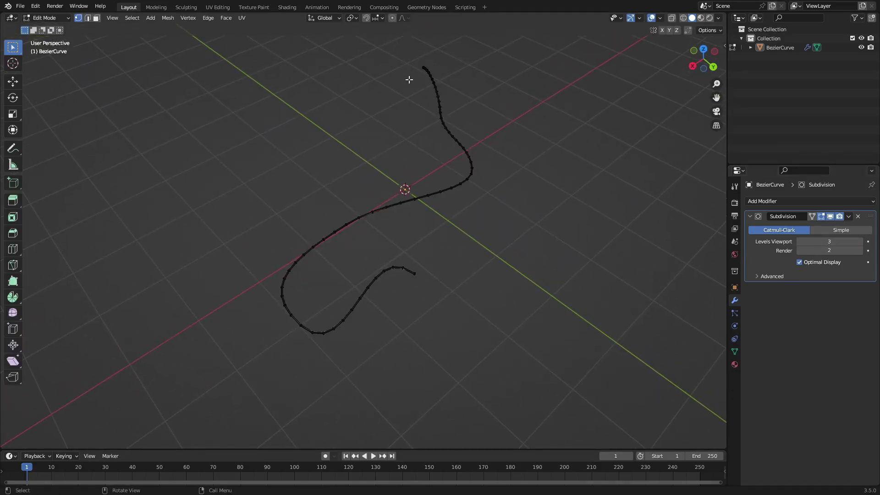
key("Tab")
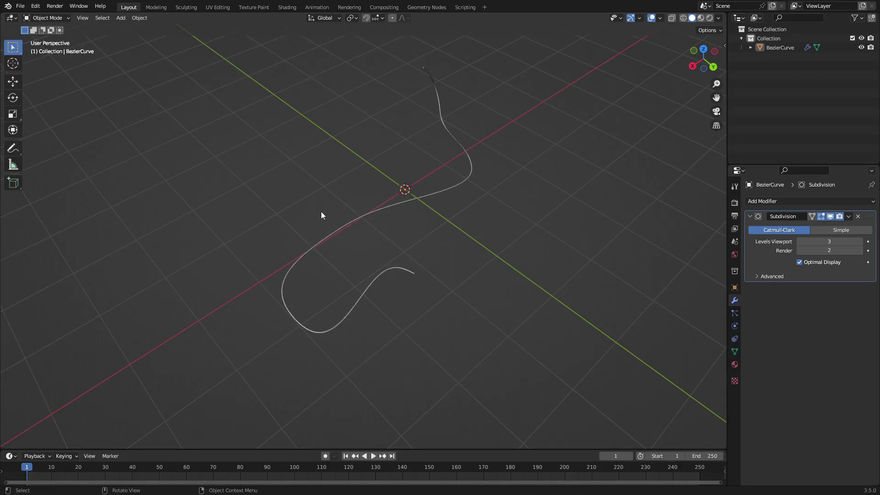
- Extrude a new control point from the thick tube's lower end, point it upward, and move it along the Z axis
key("Tab")
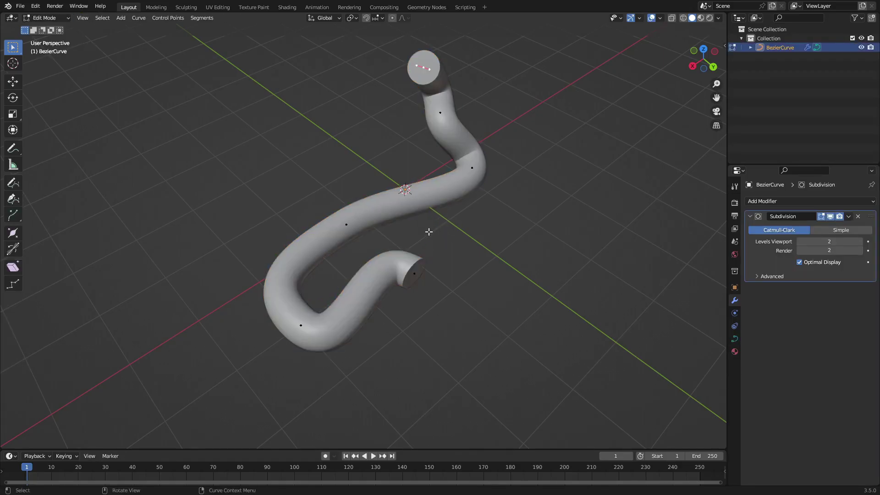
left_click(415, 274)
key("e")
left_click(526, 258)
key("g")
key("z")
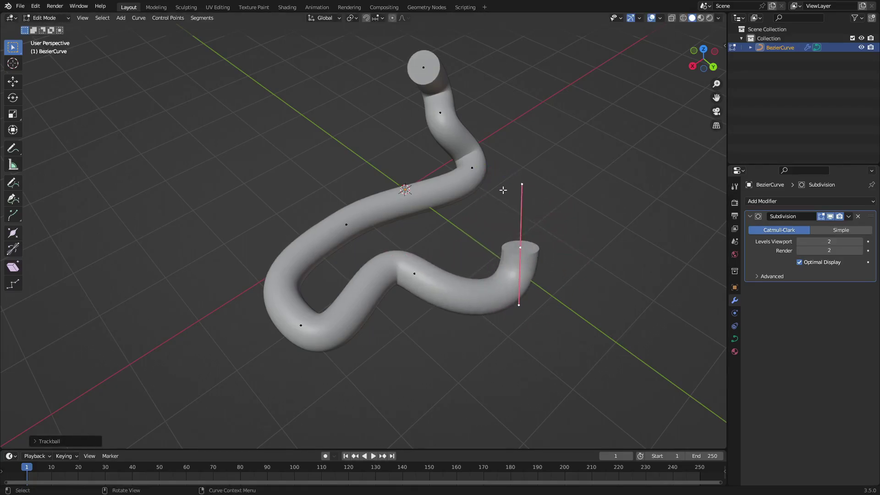
left_click(448, 164)
middle_click_drag(448, 163, 542, 133)
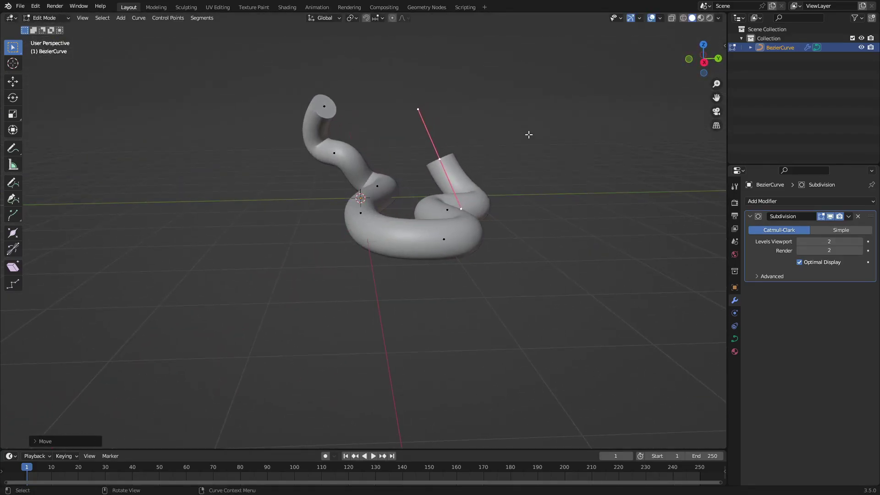
- Rotate the new end control point freely until the tube's opening faces up, and return to Object Mode
key("r")
key("r")
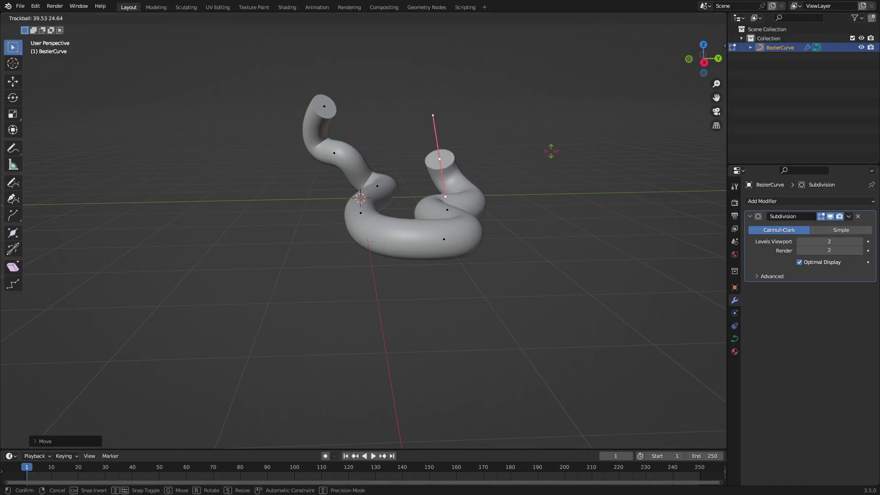
left_click(546, 142)
key("r")
key("r")
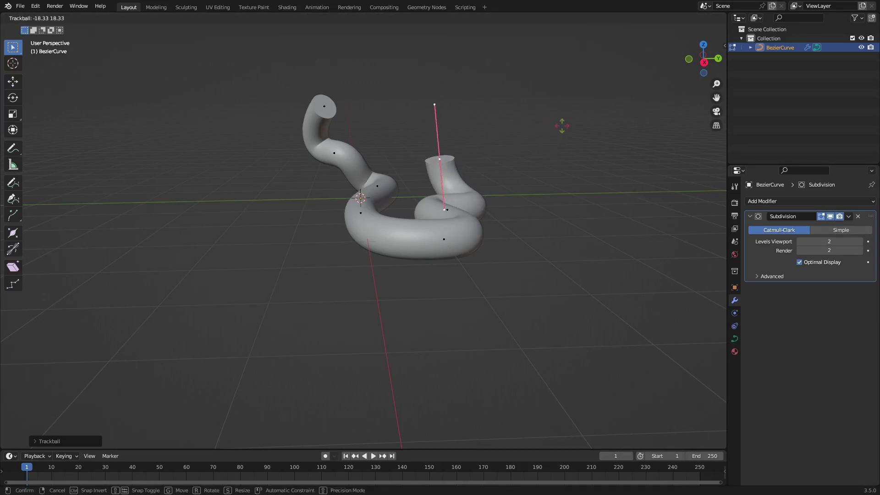
left_click(563, 123)
middle_click_drag(553, 158, 467, 243)
key("Tab")
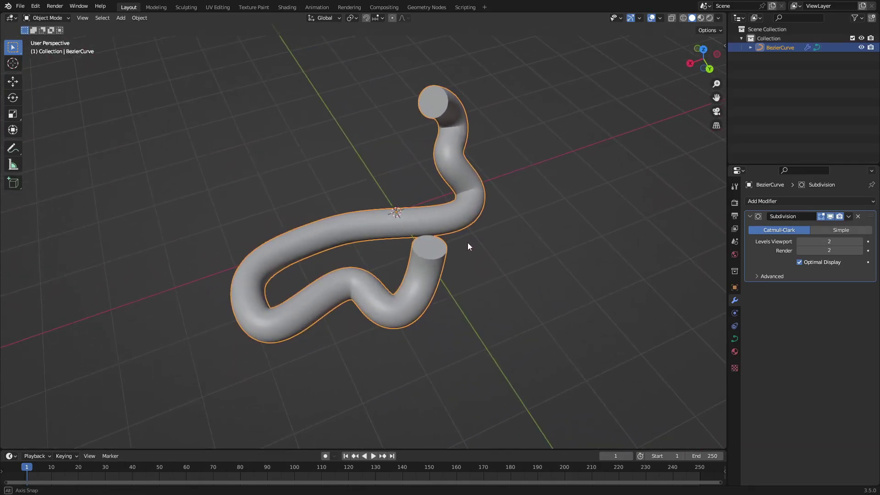